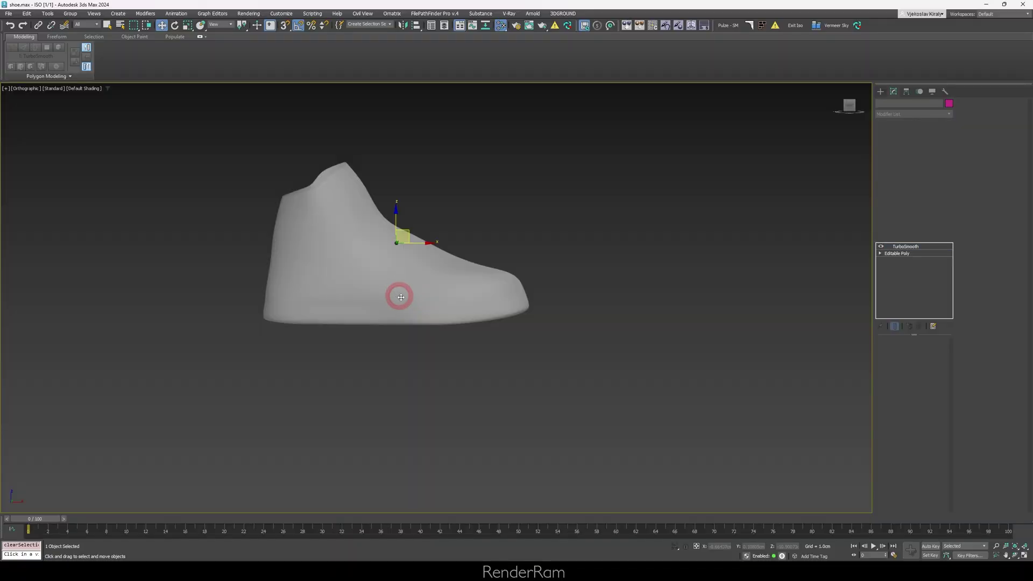
# Add a UVW Map modifier above TurboSmooth on the shoe mesh
pyautogui.keyDown('alt'); pyautogui.moveTo(396, 295); pyautogui.dragTo(456, 293, button='middle'); pyautogui.keyUp('alt')
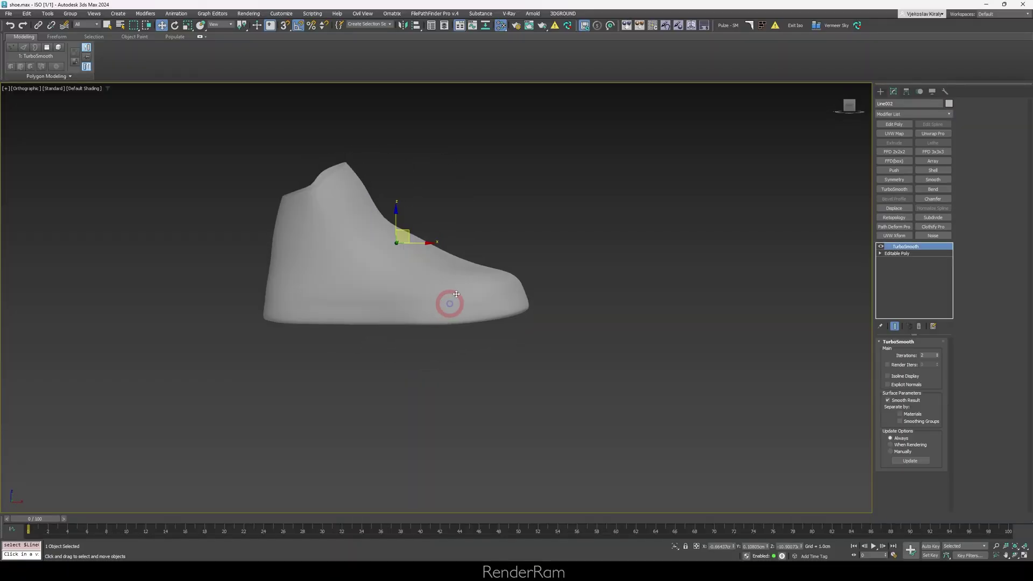
pyautogui.click(885, 134)
pyautogui.scroll(-3, 942, 423)
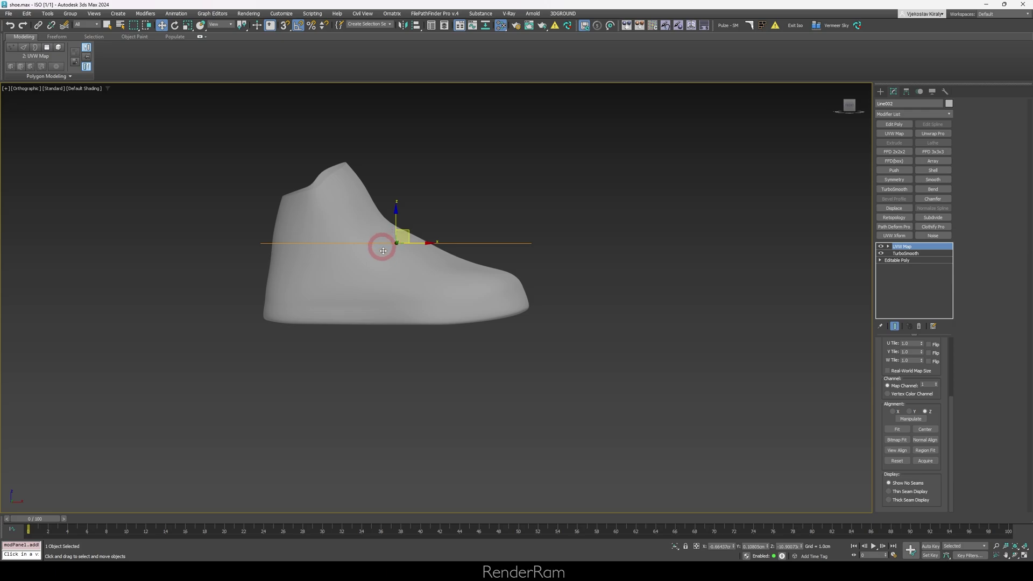
# Create a front reference plane from shoes.jpg with imagePlaneMaker
pyautogui.keyDown('alt'); pyautogui.moveTo(383, 244); pyautogui.dragTo(396, 265, button='middle'); pyautogui.keyUp('alt')
pyautogui.moveTo(313, 114); pyautogui.dragTo(452, 119)
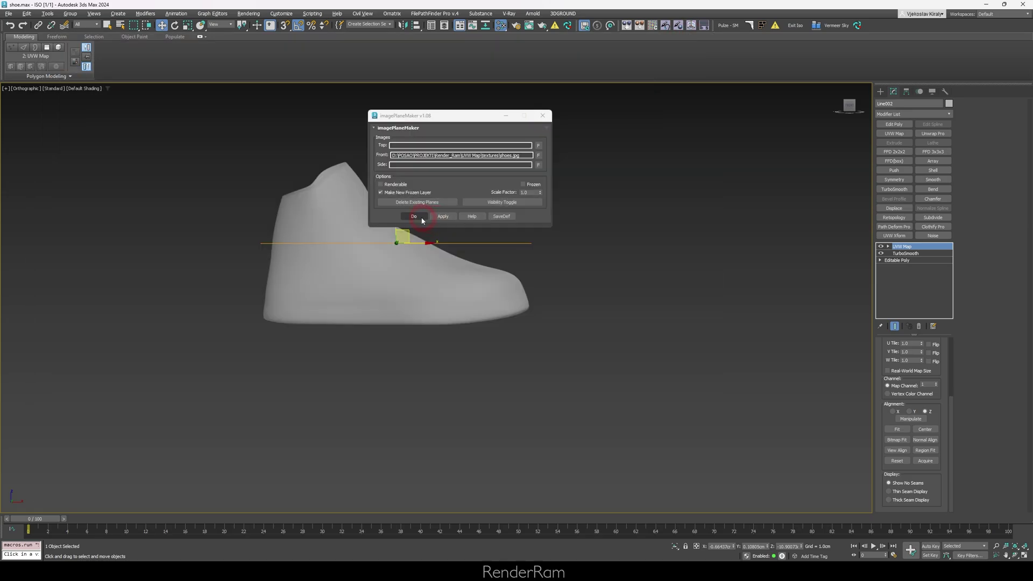
pyautogui.click(422, 221)
pyautogui.scroll(-6, 404, 275)
pyautogui.scroll(2, 422, 217)
pyautogui.moveTo(422, 219); pyautogui.dragTo(401, 360, button='middle')
pyautogui.scroll(-1, 400, 364)
# Unfreeze the reference image plane and scale it toward the size of the shoe mesh
pyautogui.moveTo(432, 196)
pyautogui.mouseDown(button='middle')
pyautogui.moveTo(414, 291)
pyautogui.moveTo(420, 198)
pyautogui.mouseUp(button='middle')
pyautogui.rightClick(410, 247)
pyautogui.click(426, 230)
pyautogui.click(398, 234)
pyautogui.press('r')
pyautogui.moveTo(369, 229); pyautogui.dragTo(370, 335)
pyautogui.moveTo(371, 281); pyautogui.dragTo(374, 202, button='middle')
# Move the image plane and refine its scale so the uppermost shoe photo lines up with the mesh
pyautogui.press('w')
pyautogui.moveTo(375, 140); pyautogui.dragTo(373, 347)
pyautogui.scroll(7, 367, 372)
pyautogui.moveTo(366, 372); pyautogui.dragTo(360, 365, button='middle')
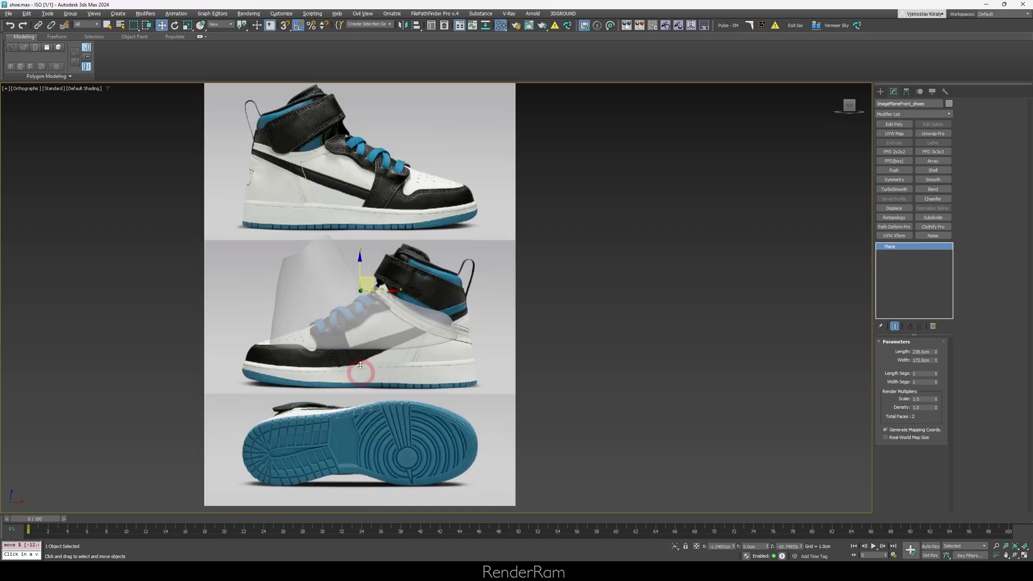
pyautogui.moveTo(370, 280); pyautogui.dragTo(386, 415)
pyautogui.press('r')
pyautogui.press('w')
pyautogui.scroll(5, 353, 372)
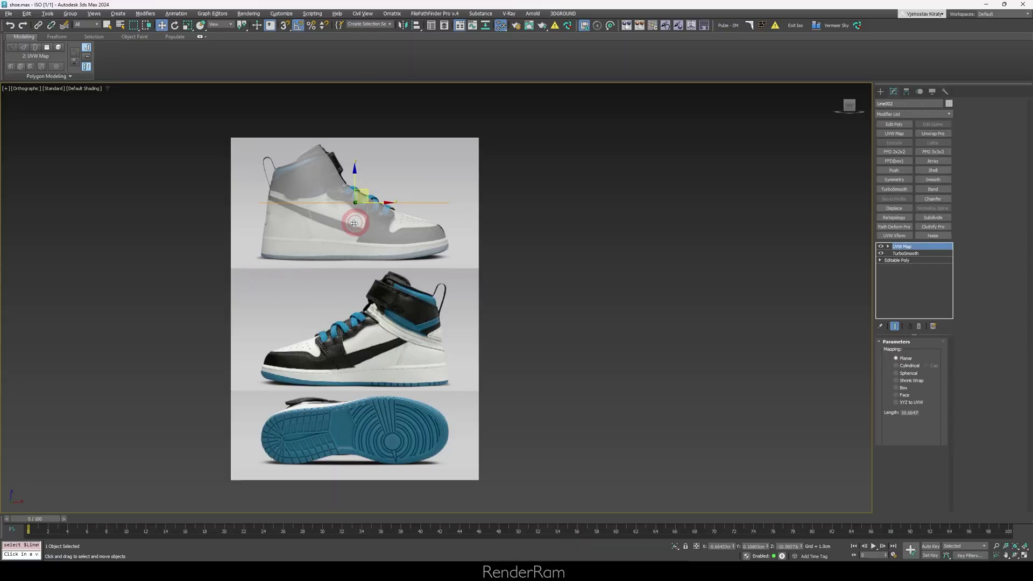
# Check the shoe's wireframe against the reference photo and turn off the mesh's see-through display
pyautogui.click(938, 260)
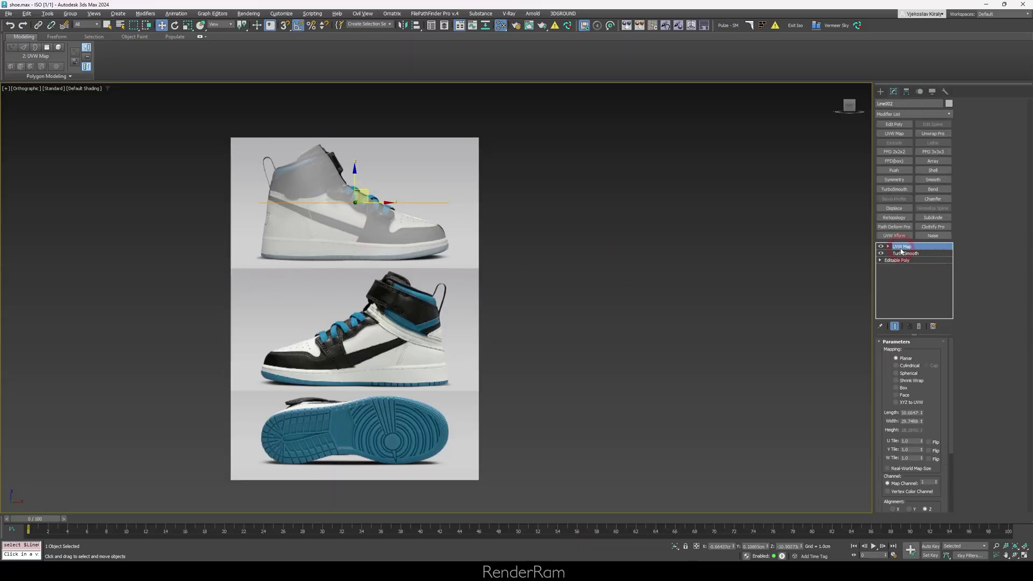
pyautogui.press('F4')
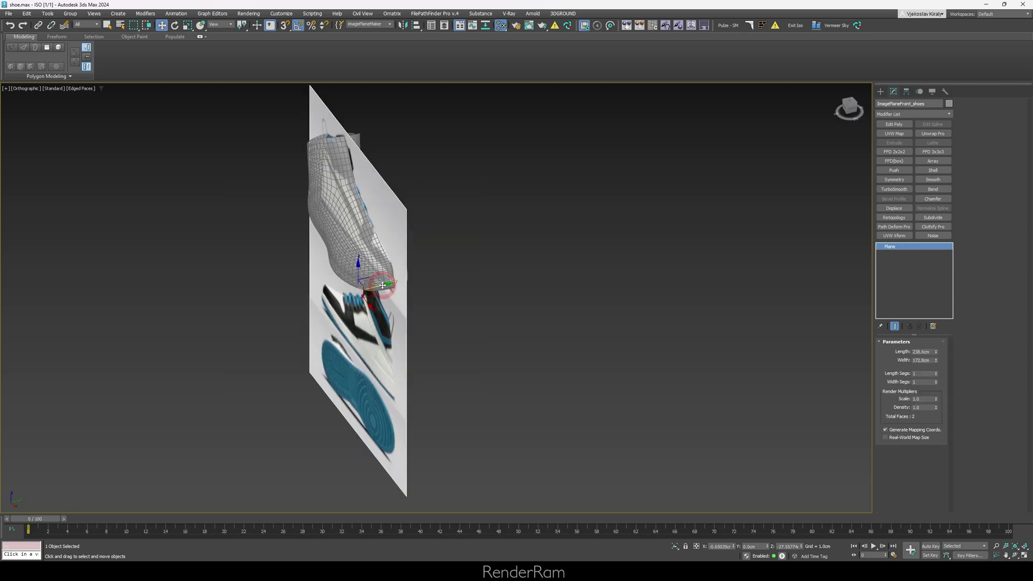
pyautogui.moveTo(381, 281); pyautogui.dragTo(498, 262)
pyautogui.click(350, 249)
pyautogui.keyDown('alt'); pyautogui.moveTo(364, 231); pyautogui.dragTo(405, 277, button='middle'); pyautogui.keyUp('alt')
pyautogui.press('F4')
pyautogui.scroll(5, 365, 219)
pyautogui.hotkey('alt', 'x')
pyautogui.scroll(-3, 379, 301)
pyautogui.scroll(-3, 378, 302)
pyautogui.moveTo(935, 471); pyautogui.dragTo(935, 405)
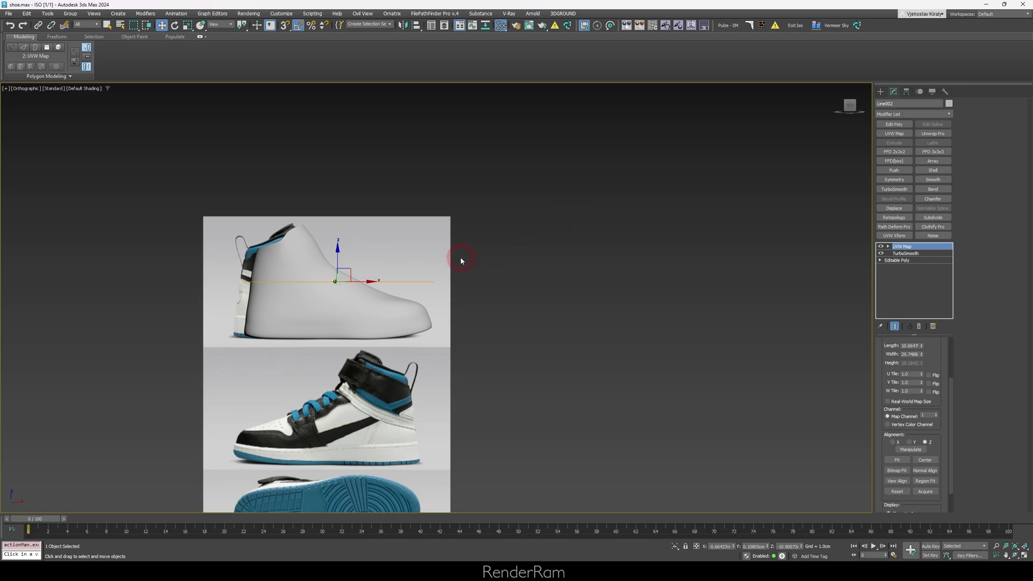
# Select the reference image plane and add a UVW Map modifier to it
pyautogui.click(429, 269)
pyautogui.keyDown('alt'); pyautogui.moveTo(408, 312); pyautogui.dragTo(368, 330, button='middle'); pyautogui.keyUp('alt')
pyautogui.moveTo(366, 368); pyautogui.dragTo(367, 292, button='middle')
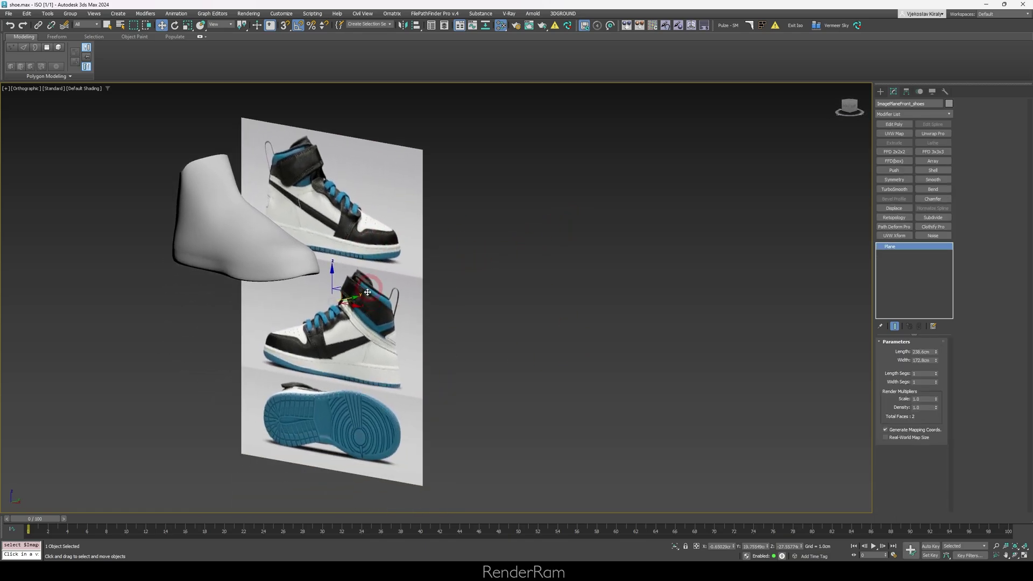
pyautogui.click(895, 133)
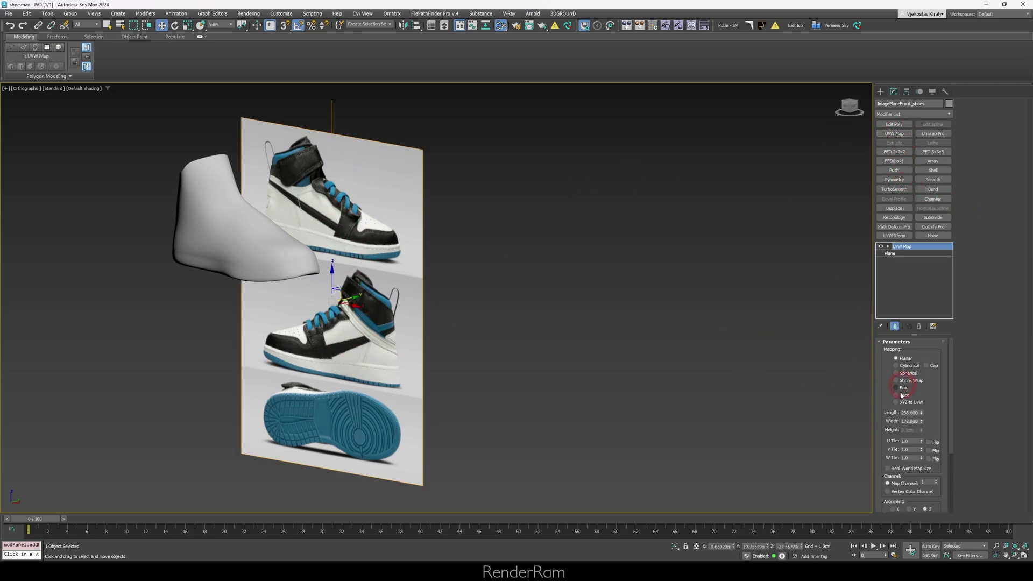
pyautogui.press('f')
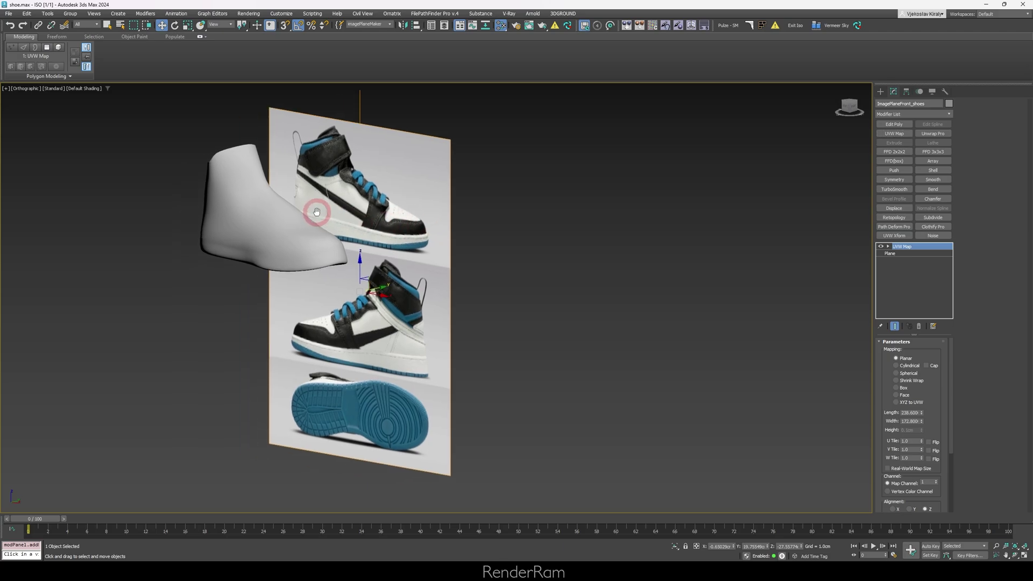
# Select the shoe mesh and apply the reference photo's material to it in the front view
pyautogui.click(426, 246)
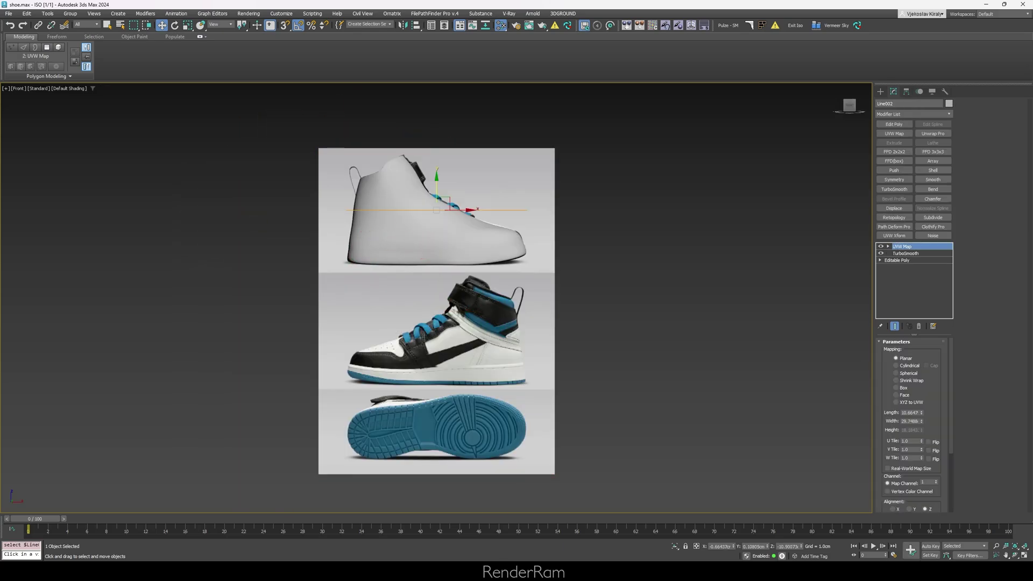
pyautogui.moveTo(415, 225)
pyautogui.keyDown('alt'); pyautogui.mouseDown(button='middle')
pyautogui.moveTo(405, 245)
pyautogui.moveTo(421, 233)
pyautogui.mouseUp(button='middle'); pyautogui.keyUp('alt')
pyautogui.moveTo(501, 227)
pyautogui.keyDown('alt'); pyautogui.mouseDown(button='middle')
pyautogui.moveTo(449, 238)
pyautogui.moveTo(437, 259)
pyautogui.moveTo(487, 239)
pyautogui.mouseUp(button='middle'); pyautogui.keyUp('alt')
pyautogui.press('f')
pyautogui.press('z')
pyautogui.scroll(-5, 475, 193)
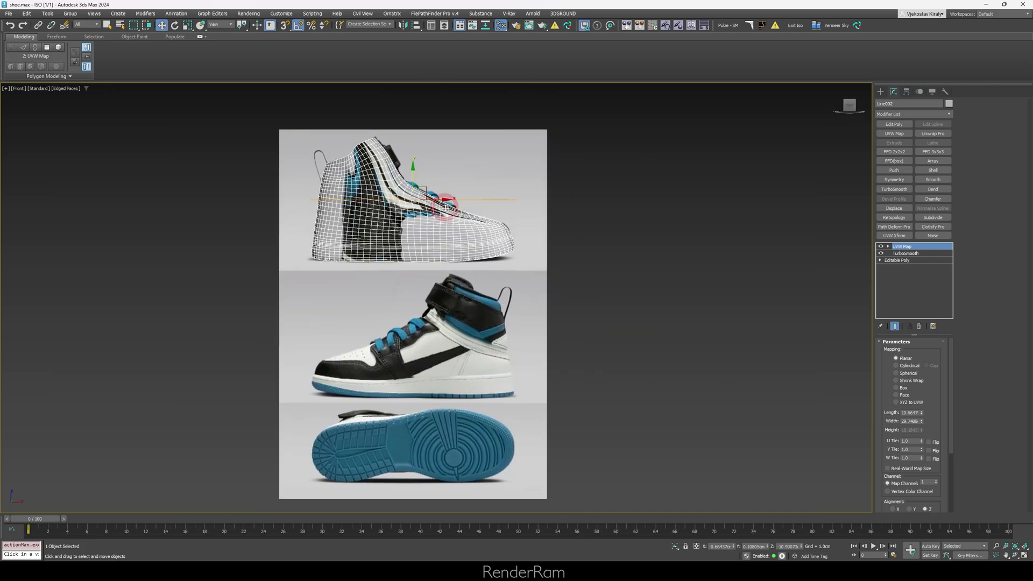
# Acquire the image plane's UVW mapping for the shoe using Acquire Absolute
pyautogui.moveTo(885, 450); pyautogui.dragTo(884, 334)
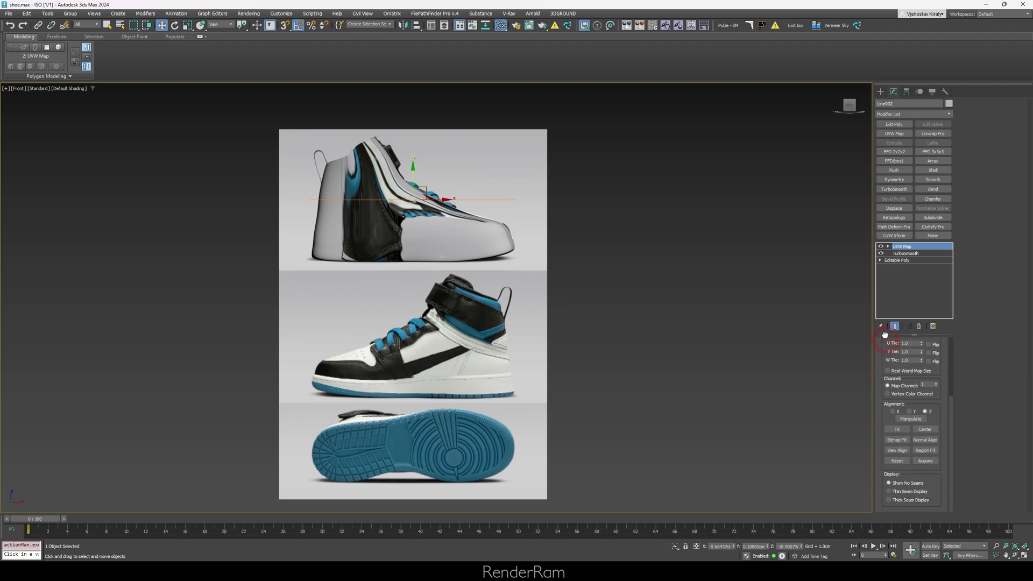
pyautogui.click(925, 461)
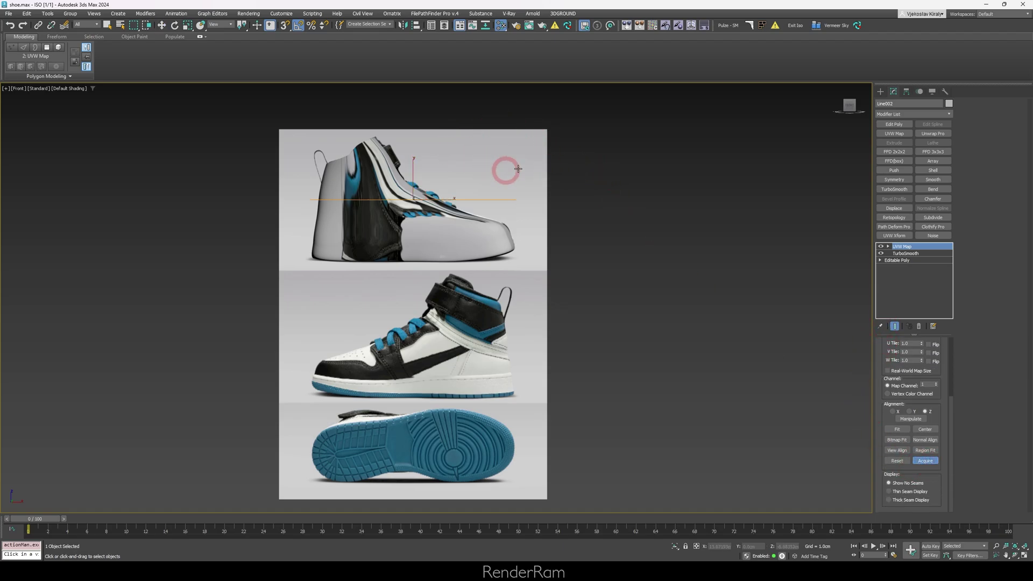
pyautogui.click(486, 171)
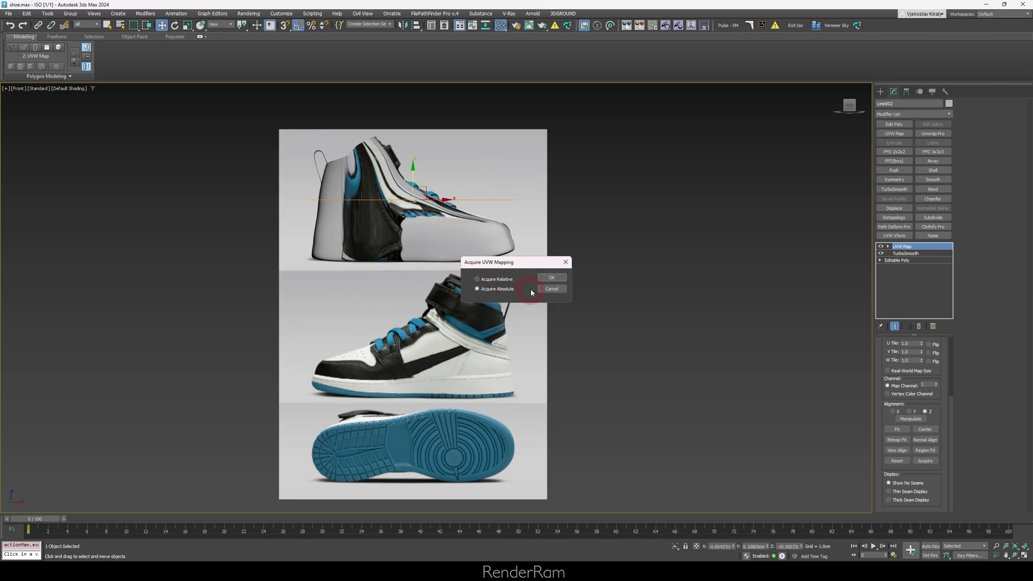
pyautogui.click(551, 279)
pyautogui.keyDown('alt'); pyautogui.moveTo(533, 285); pyautogui.dragTo(381, 240, button='middle'); pyautogui.keyUp('alt')
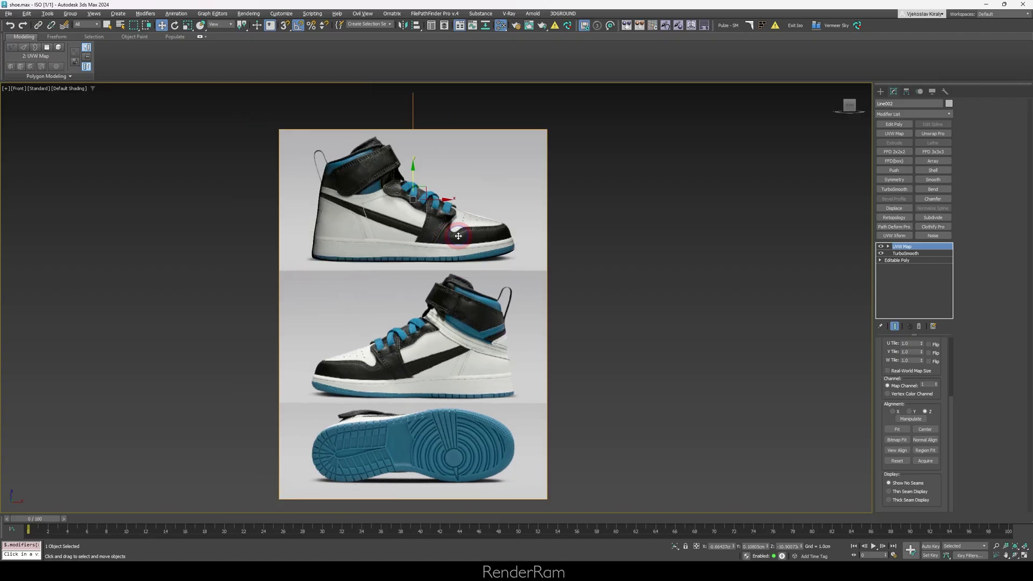
pyautogui.keyDown('alt'); pyautogui.moveTo(437, 221); pyautogui.dragTo(467, 116, button='middle'); pyautogui.keyUp('alt')
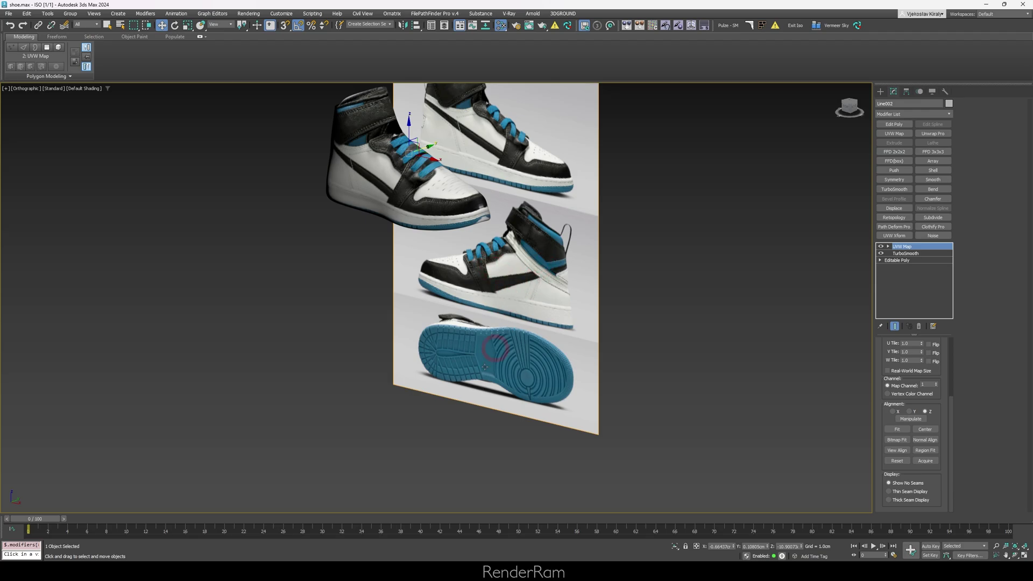
# Rotate the shoe so its other side faces the front view and position it over the middle reference photo
pyautogui.press('f')
pyautogui.press('e')
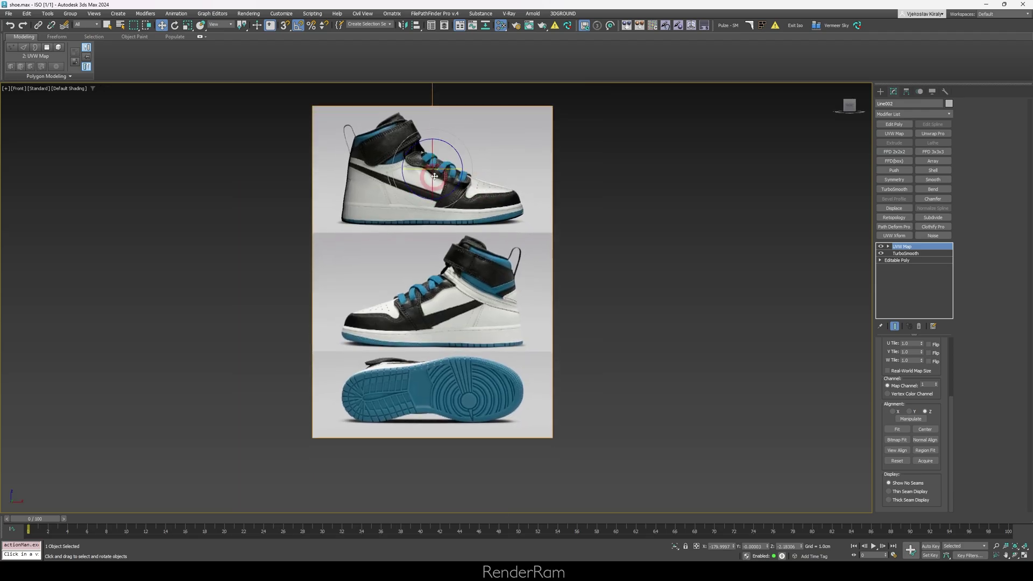
pyautogui.moveTo(446, 170); pyautogui.dragTo(443, 281)
pyautogui.press('w')
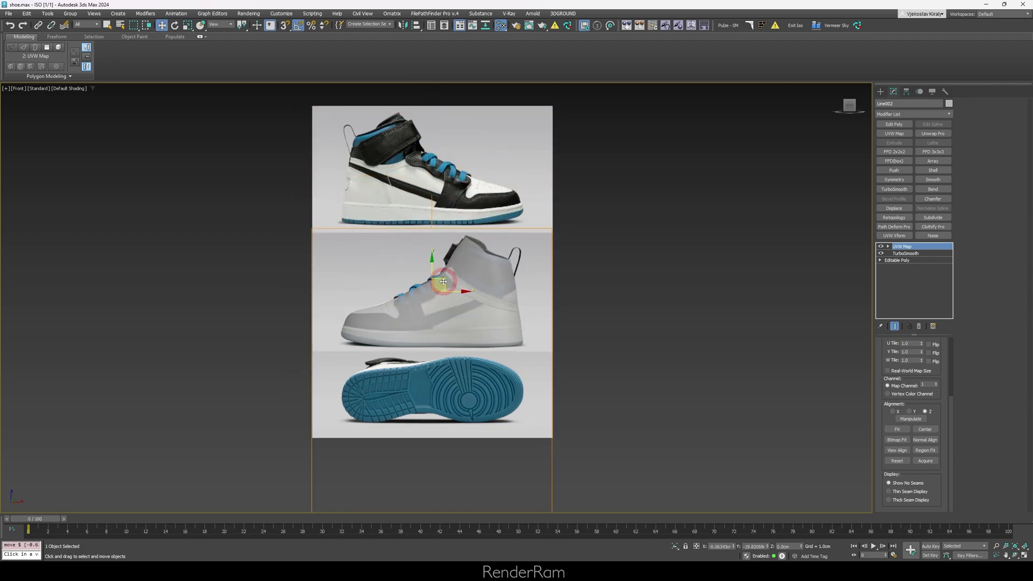
pyautogui.scroll(2, 496, 383)
# Add a Poly Select modifier to the shoe at polygon level and show its edges from above
pyautogui.click(931, 113)
pyautogui.write('poly')
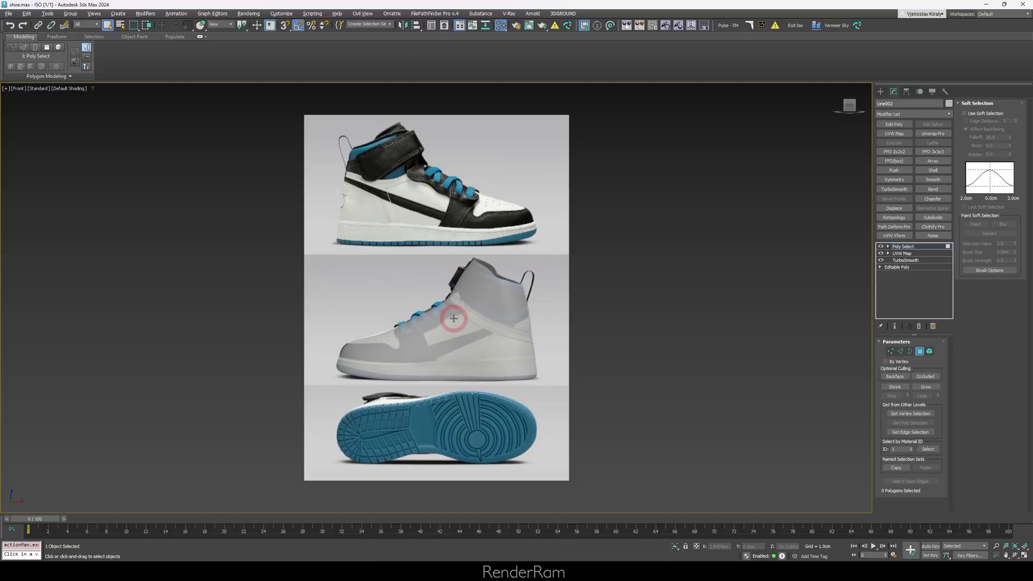
pyautogui.press('t')
pyautogui.scroll(-3, 453, 309)
pyautogui.press('F4')
pyautogui.scroll(4, 446, 345)
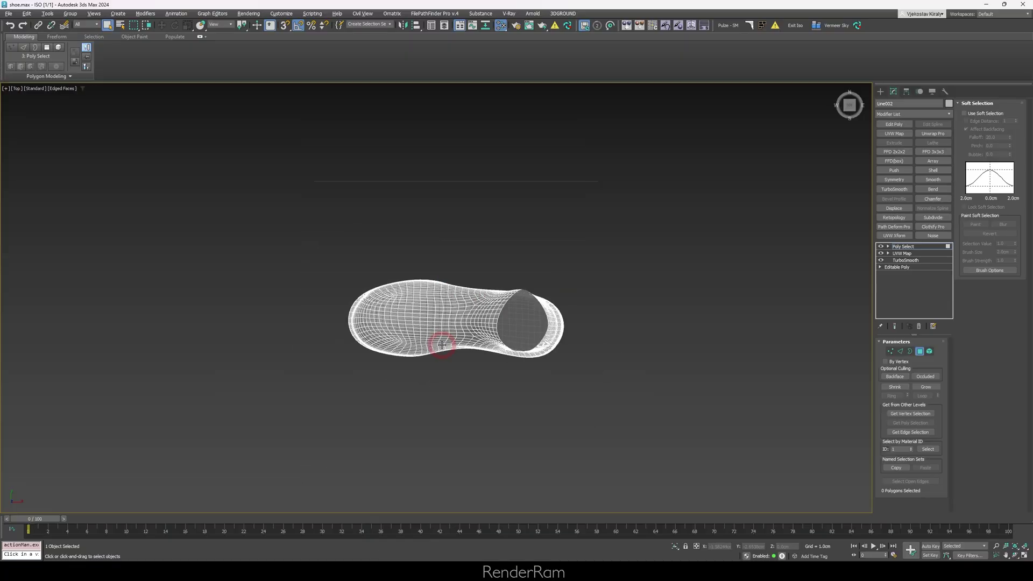
# Select all polygons on the lengthwise half of the shoe that faces the front view
pyautogui.scroll(-2, 395, 358)
pyautogui.keyDown('alt'); pyautogui.moveTo(358, 350); pyautogui.dragTo(508, 309, button='middle'); pyautogui.keyUp('alt')
pyautogui.keyDown('alt'); pyautogui.moveTo(413, 337); pyautogui.dragTo(351, 195, button='middle'); pyautogui.keyUp('alt')
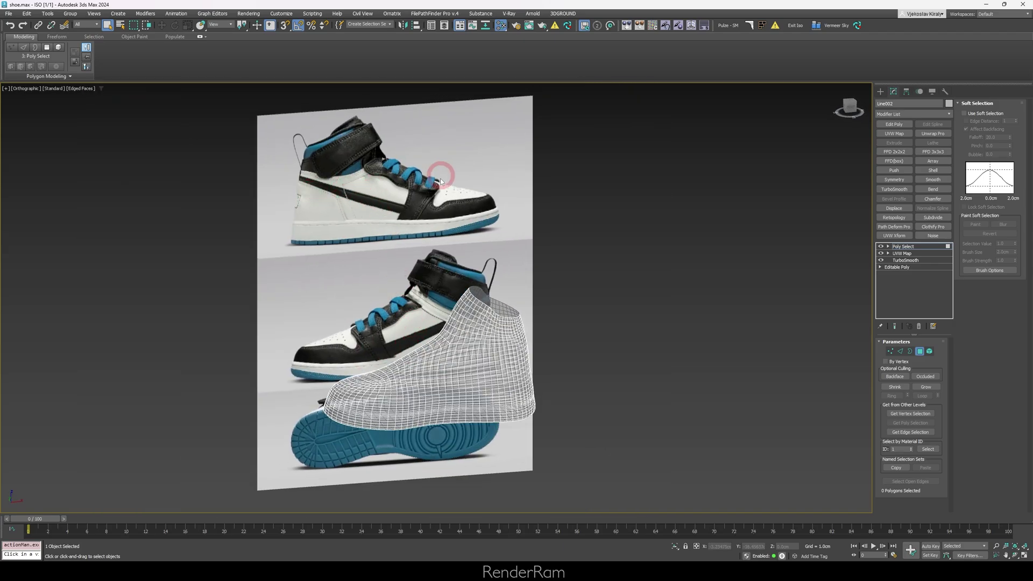
pyautogui.moveTo(395, 334); pyautogui.dragTo(437, 264, button='middle')
pyautogui.press('t')
pyautogui.scroll(-2, 456, 330)
pyautogui.moveTo(650, 343); pyautogui.dragTo(651, 325)
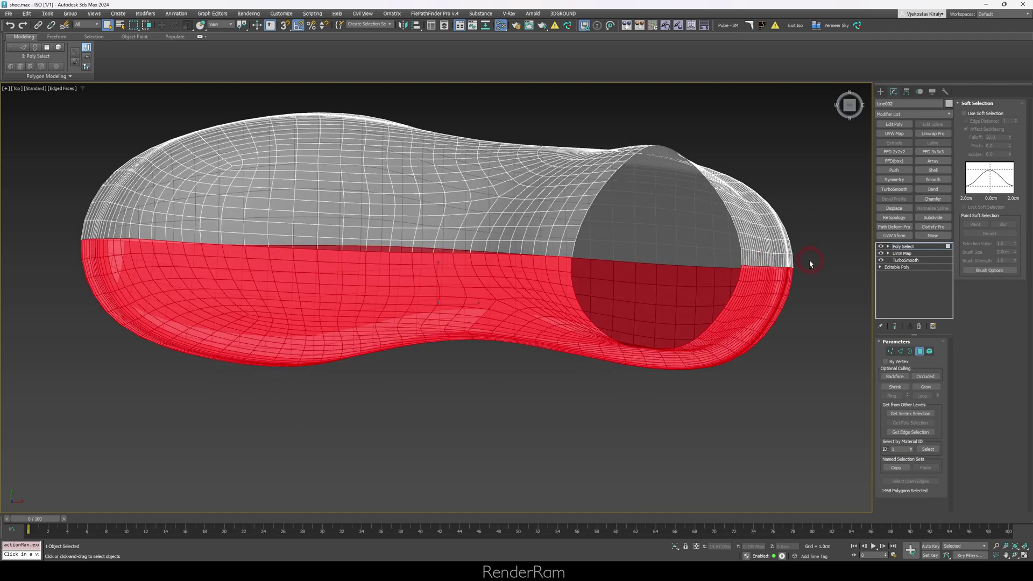
pyautogui.scroll(-4, 473, 266)
pyautogui.keyDown('alt'); pyautogui.moveTo(433, 302); pyautogui.dragTo(507, 200, button='middle'); pyautogui.keyUp('alt')
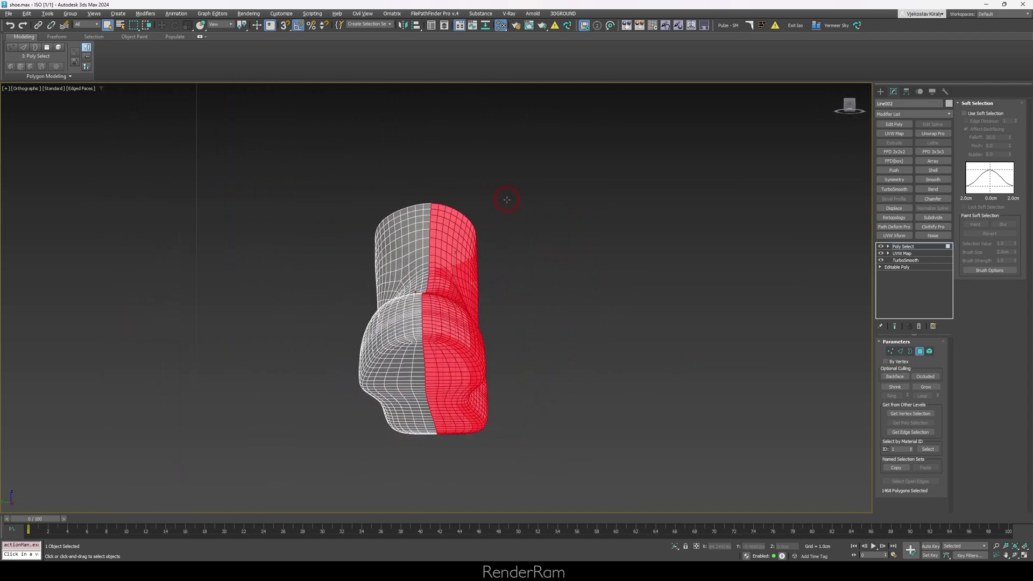
# Add a UVW Map modifier to the selected half and acquire the image plane's mapping with Acquire Absolute
pyautogui.press('f')
pyautogui.press('z')
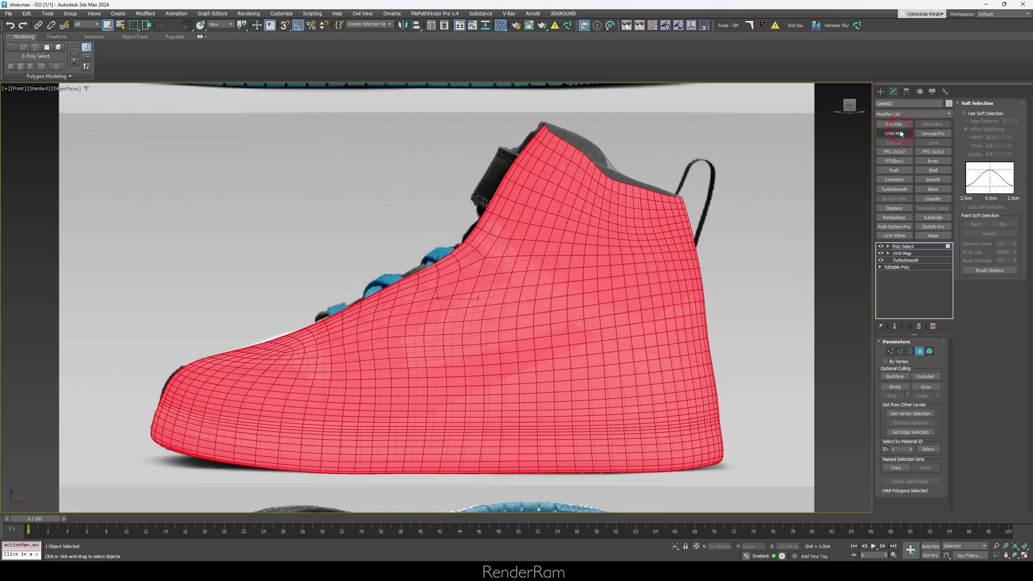
pyautogui.click(901, 133)
pyautogui.moveTo(941, 438); pyautogui.dragTo(941, 310)
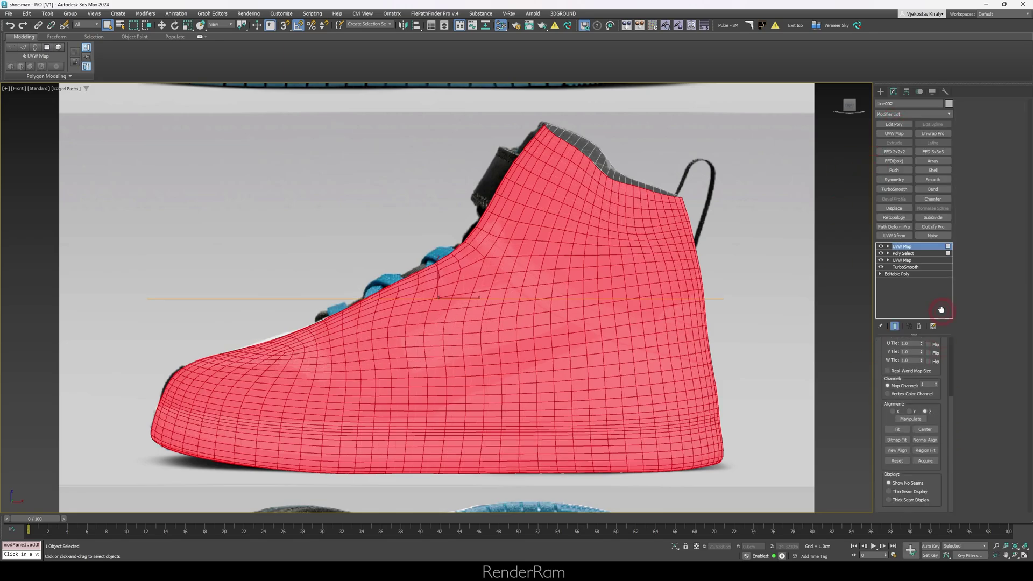
pyautogui.click(926, 460)
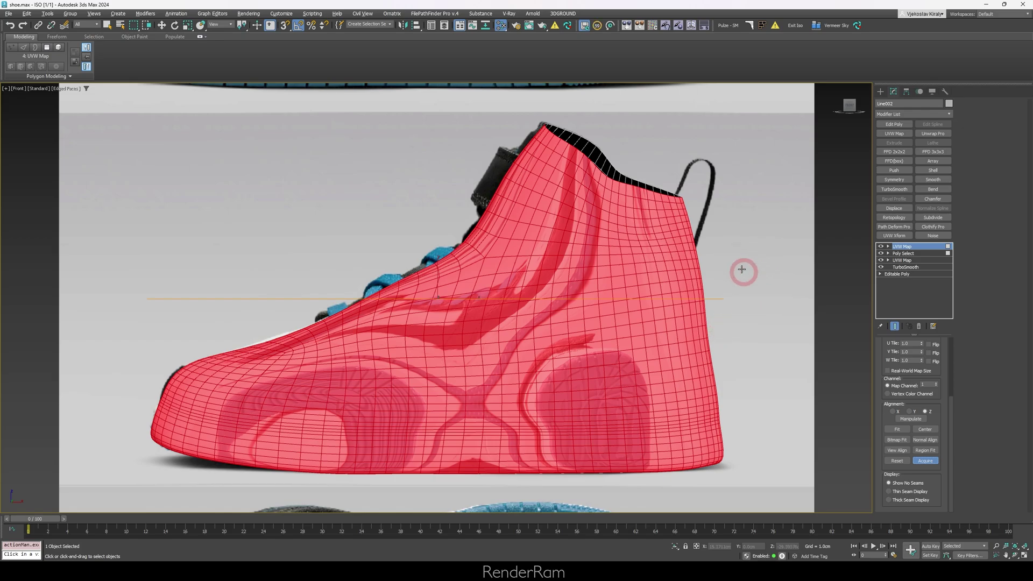
pyautogui.click(551, 277)
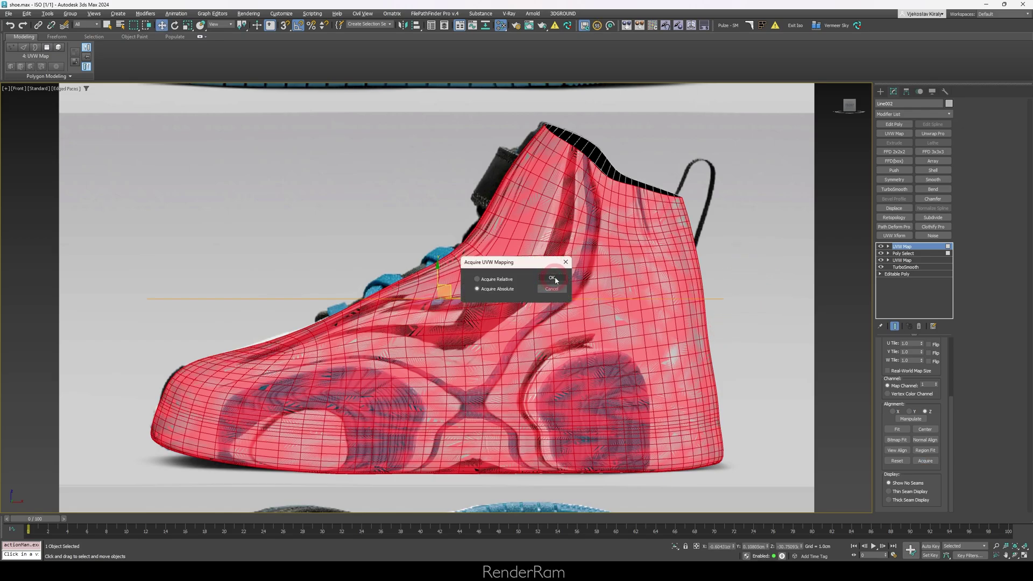
pyautogui.click(555, 279)
pyautogui.scroll(-4, 553, 296)
# Add a second Poly Select modifier and select the polygons of the shoe's sole with the mesh isolated
pyautogui.click(905, 114)
pyautogui.write('pol')
pyautogui.press('Return')
pyautogui.moveTo(753, 256)
pyautogui.keyDown('alt'); pyautogui.mouseDown(button='middle')
pyautogui.moveTo(491, 289)
pyautogui.moveTo(554, 306)
pyautogui.moveTo(554, 320)
pyautogui.moveTo(729, 323)
pyautogui.moveTo(646, 358)
pyautogui.moveTo(588, 357)
pyautogui.moveTo(490, 309)
pyautogui.mouseUp(button='middle'); pyautogui.keyUp('alt')
pyautogui.hotkey('alt', 'q')
pyautogui.press('f')
pyautogui.hotkey('alt', 'q')
pyautogui.scroll(2, 488, 286)
# Rotate the shoe so its sole faces the front view and move it over the sole photo
pyautogui.press('e')
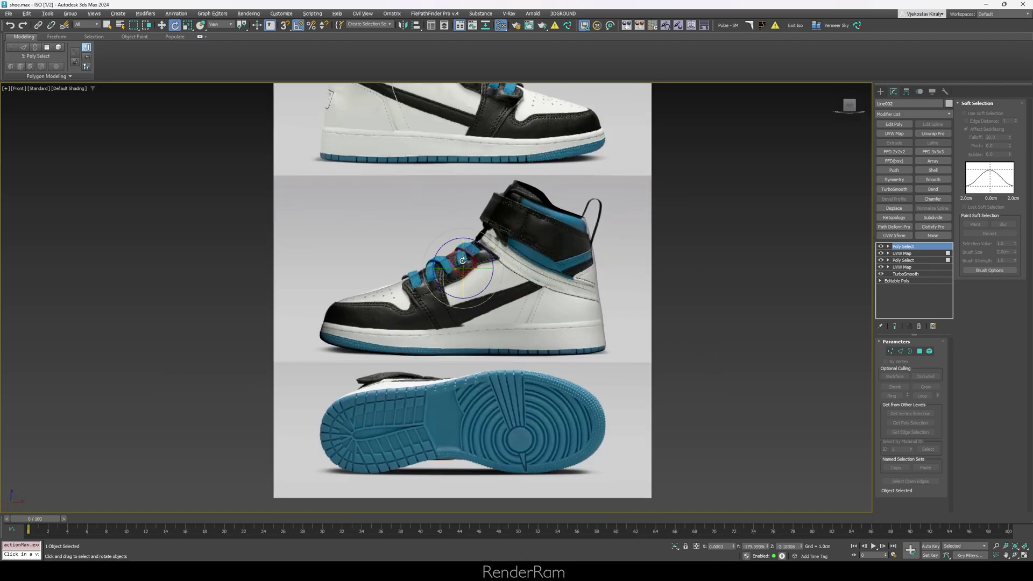
pyautogui.moveTo(463, 262); pyautogui.dragTo(501, 310)
pyautogui.press('w')
pyautogui.moveTo(475, 258); pyautogui.dragTo(475, 419)
pyautogui.click(893, 134)
pyautogui.moveTo(937, 425); pyautogui.dragTo(936, 417)
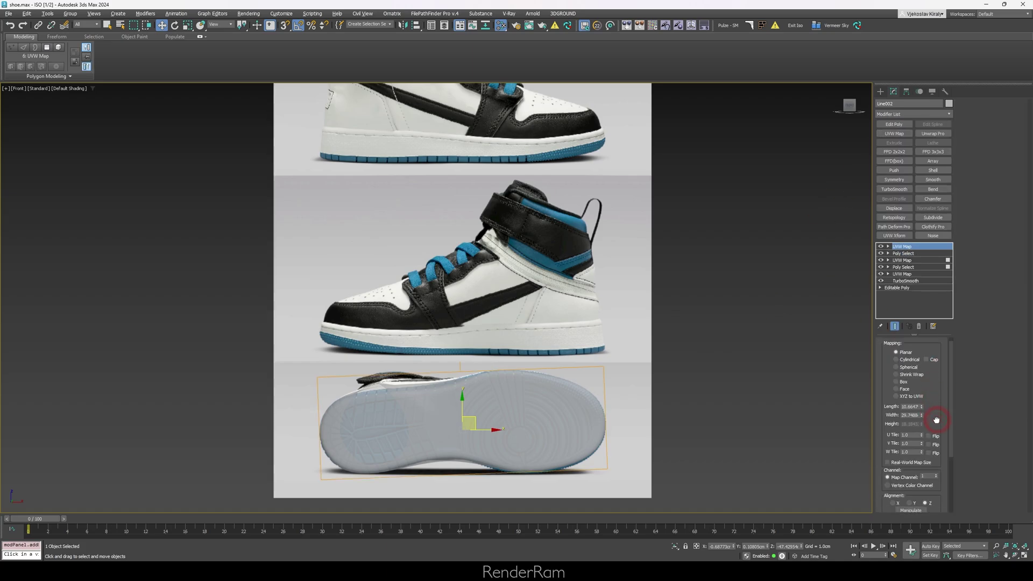
pyautogui.hotkey('ctrl', 'z')
# Add a UVW Map modifier to the selected sole polygons and acquire the image plane's mapping with Acquire Absolute
pyautogui.press('4')
pyautogui.moveTo(470, 402)
pyautogui.keyDown('alt'); pyautogui.mouseDown(button='middle')
pyautogui.moveTo(487, 425)
pyautogui.moveTo(438, 385)
pyautogui.moveTo(472, 394)
pyautogui.moveTo(464, 393)
pyautogui.mouseUp(button='middle'); pyautogui.keyUp('alt')
pyautogui.press('f')
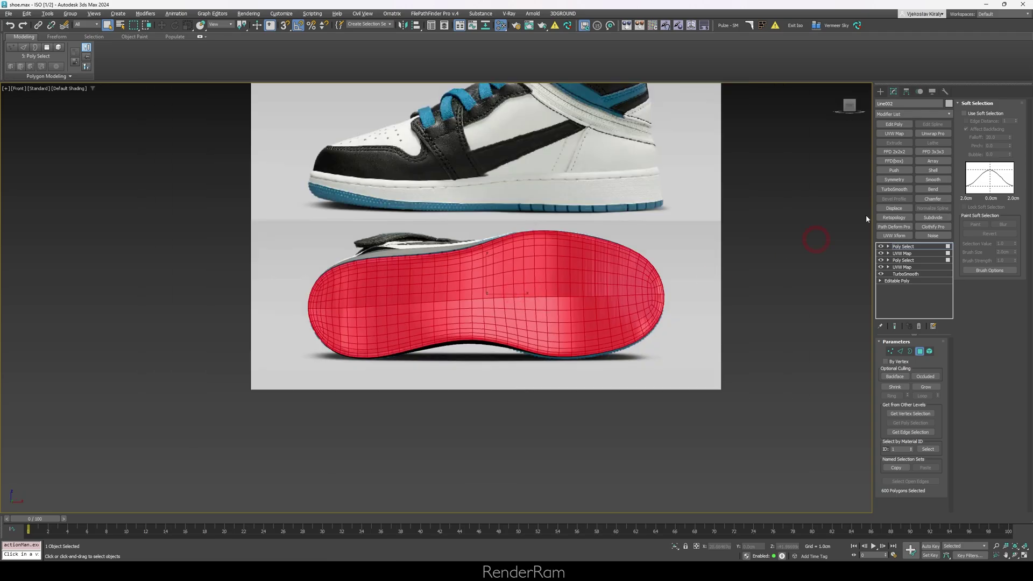
pyautogui.click(894, 134)
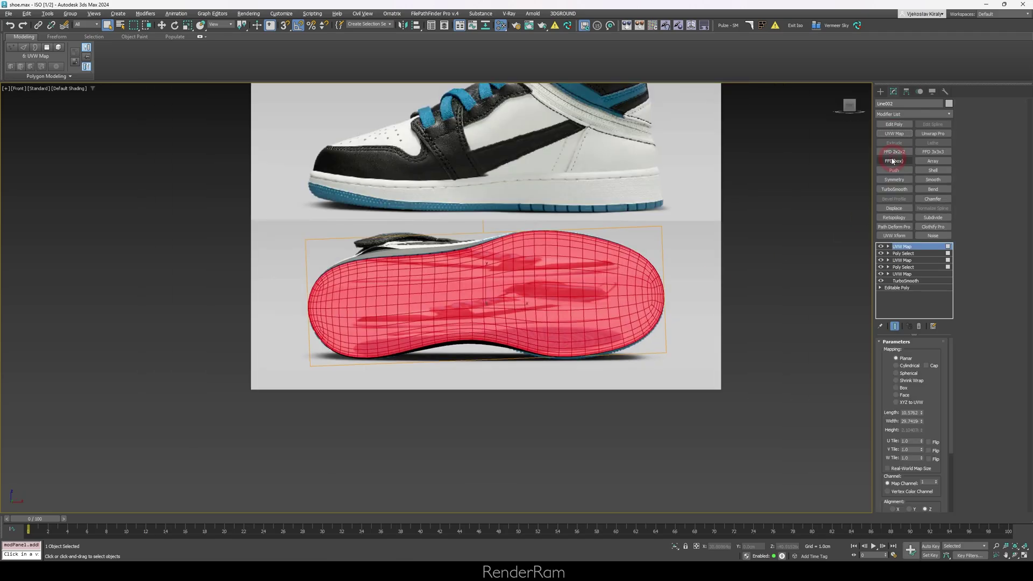
pyautogui.scroll(-3, 939, 467)
pyautogui.click(931, 462)
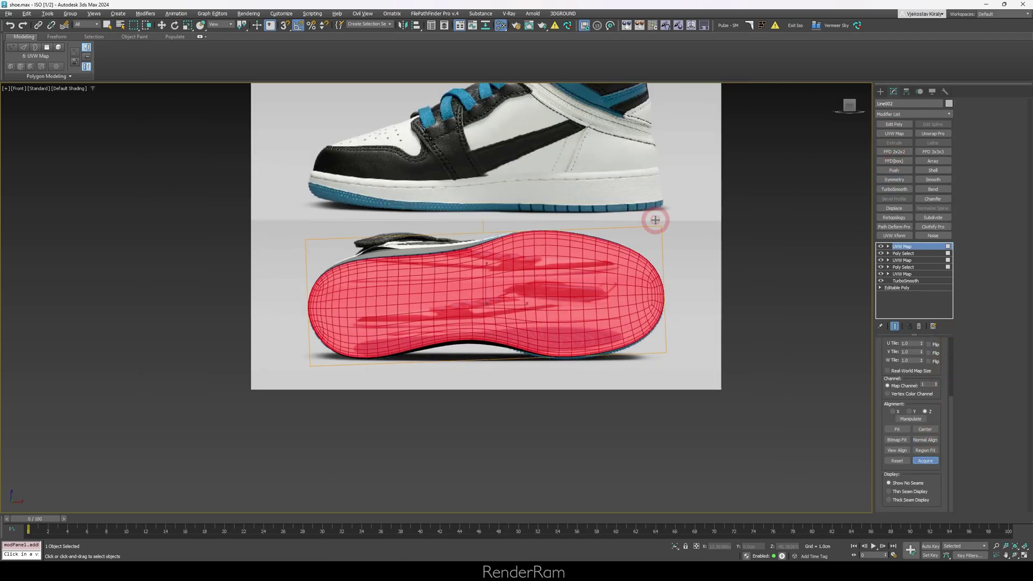
pyautogui.click(697, 243)
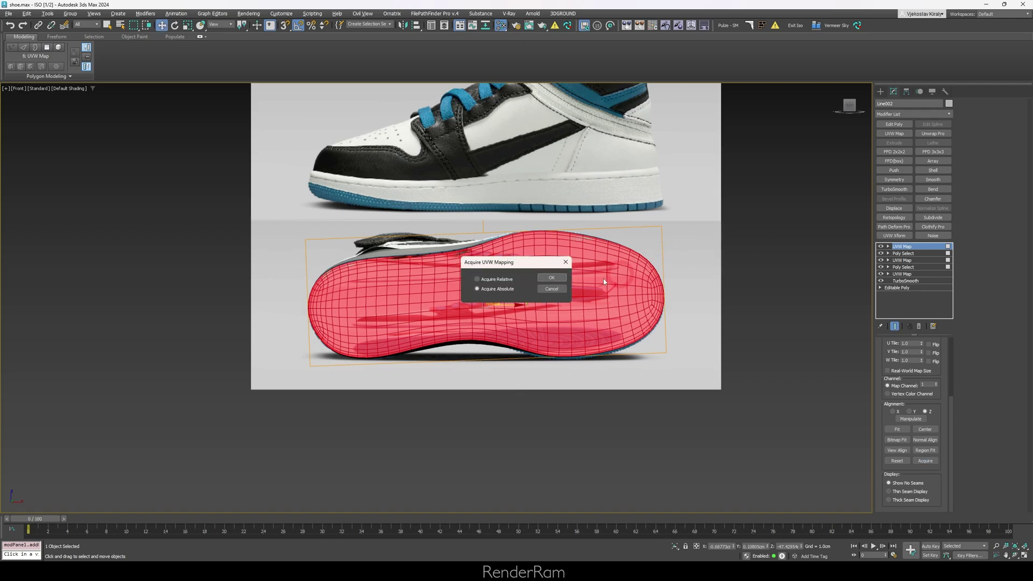
pyautogui.click(552, 278)
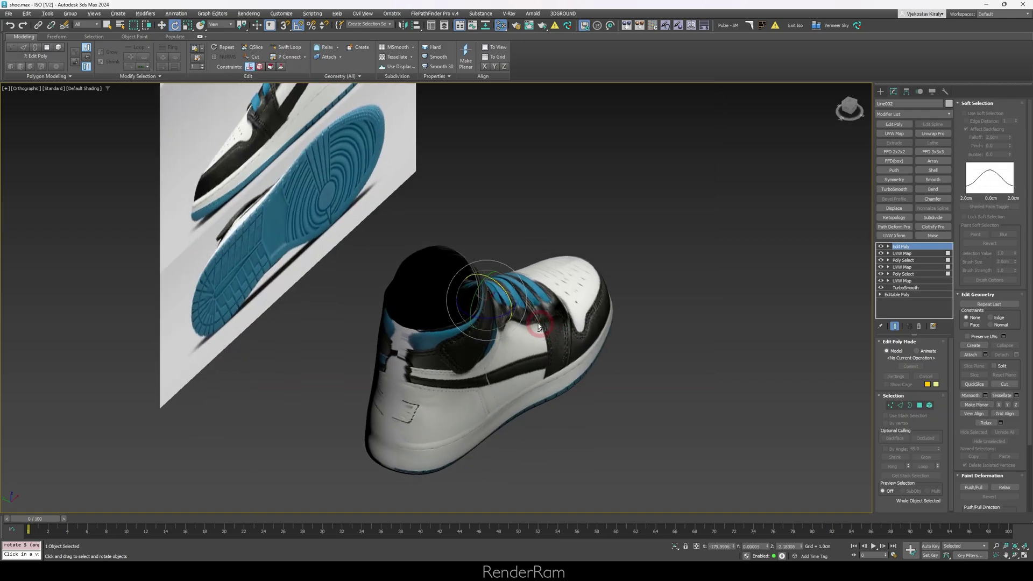
# Add an Edit Poly modifier on top of the stack and turn the shoe upright to check its mapping
pyautogui.keyDown('alt'); pyautogui.moveTo(462, 323); pyautogui.dragTo(586, 305, button='middle'); pyautogui.keyUp('alt')
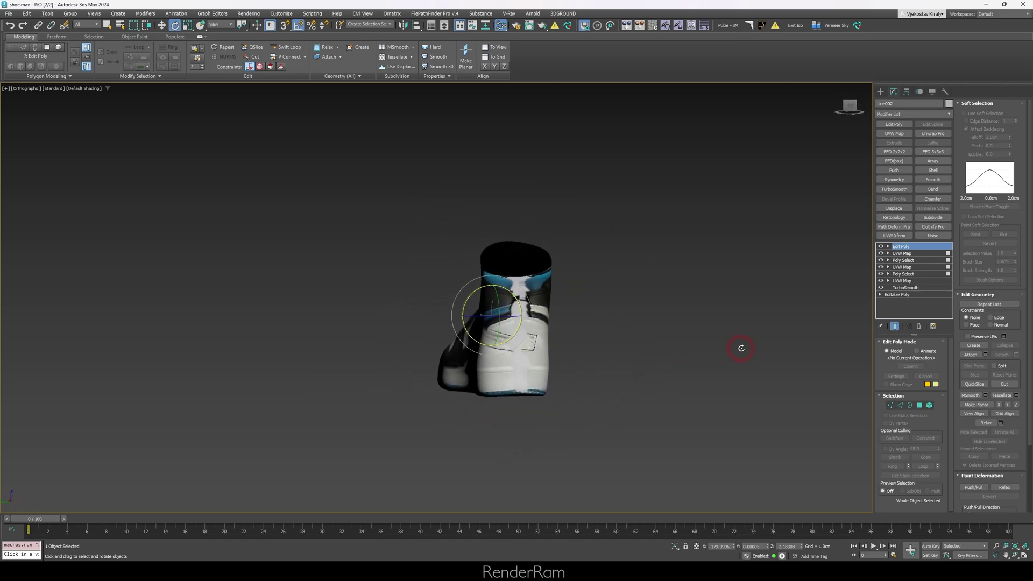
pyautogui.keyDown('alt'); pyautogui.moveTo(673, 365); pyautogui.dragTo(647, 376, button='middle'); pyautogui.keyUp('alt')
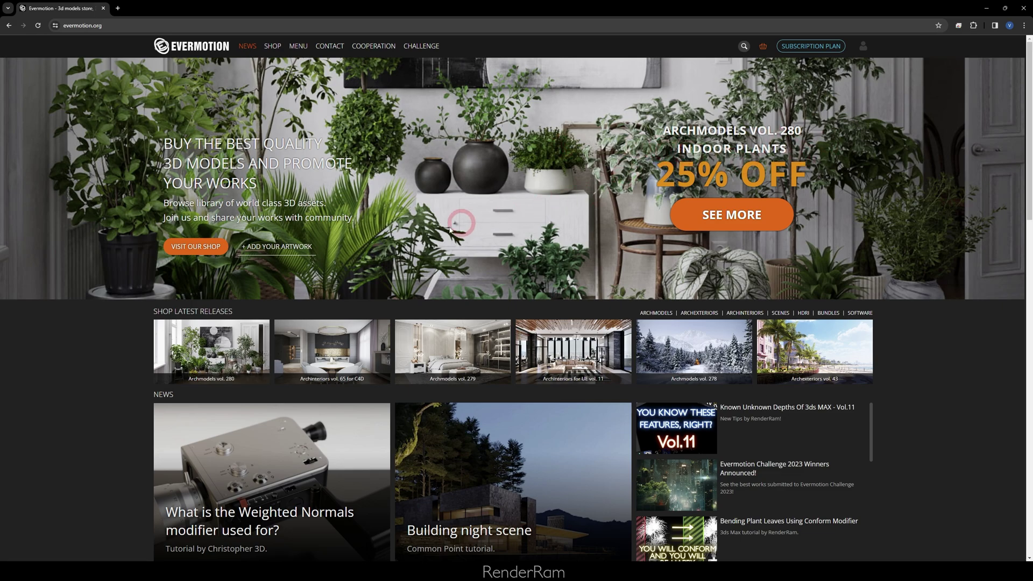
# Switch to the Evermotion website in the browser and look through the Building night scene tutorial page
pyautogui.scroll(-3, 450, 229)
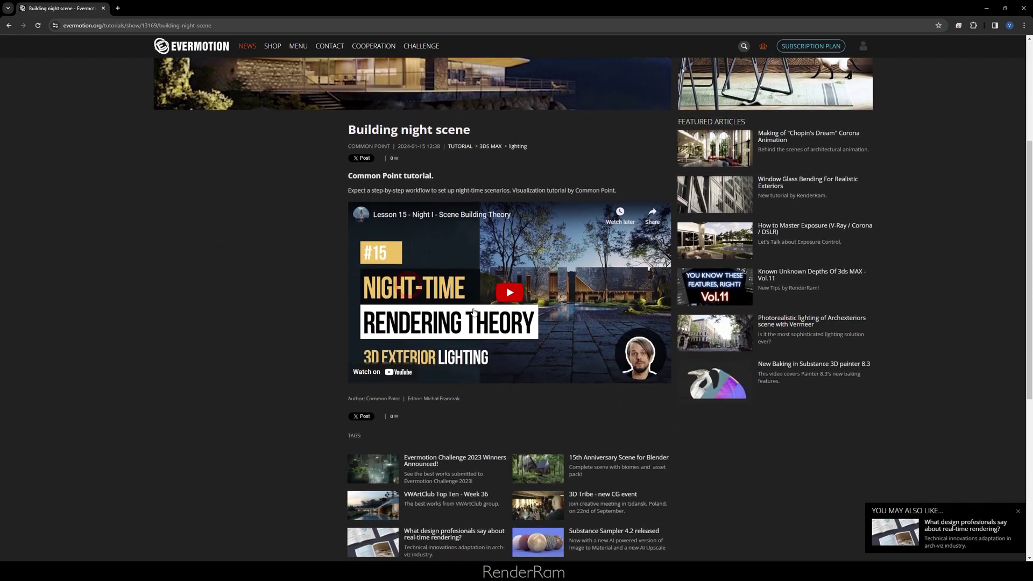
pyautogui.scroll(4, 193, 253)
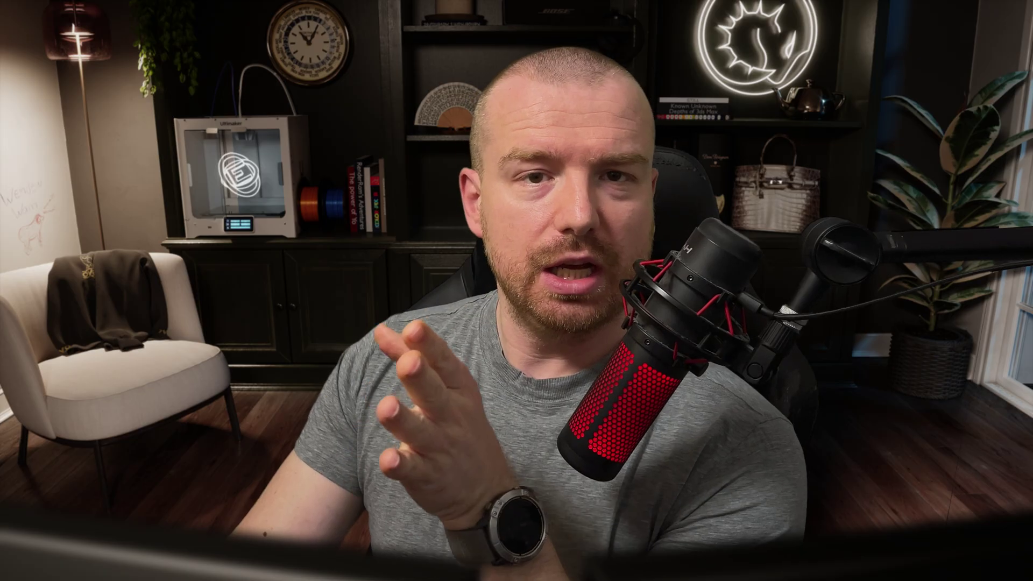